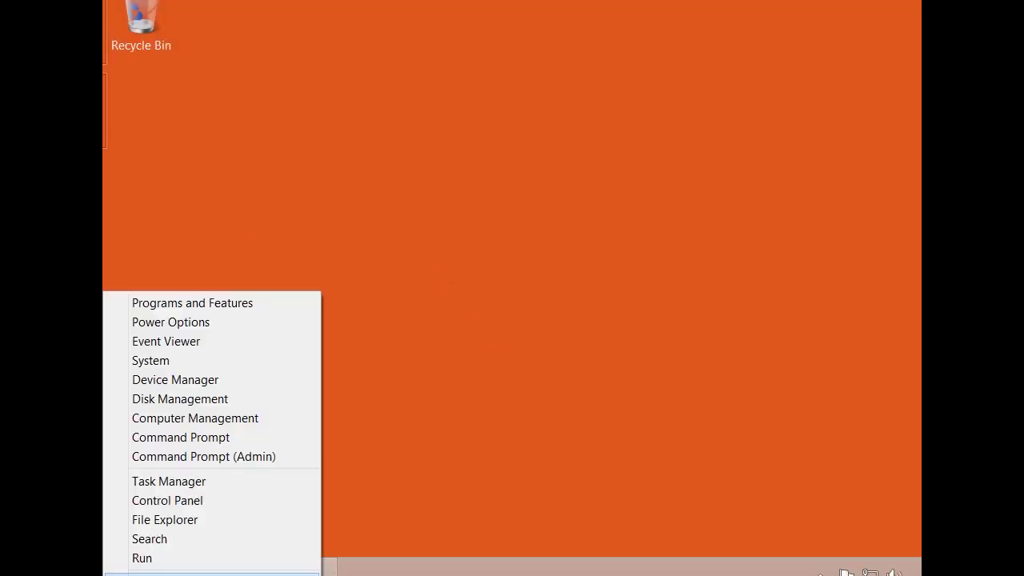
- Open Devices and Printers in Control Panel and scroll through the listed devices
click(164, 501)
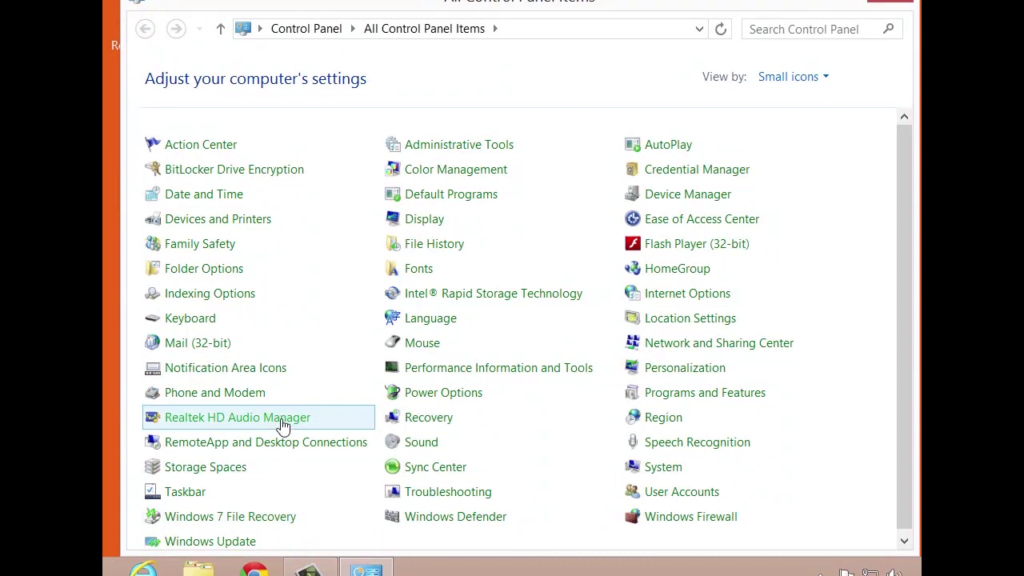
click(251, 227)
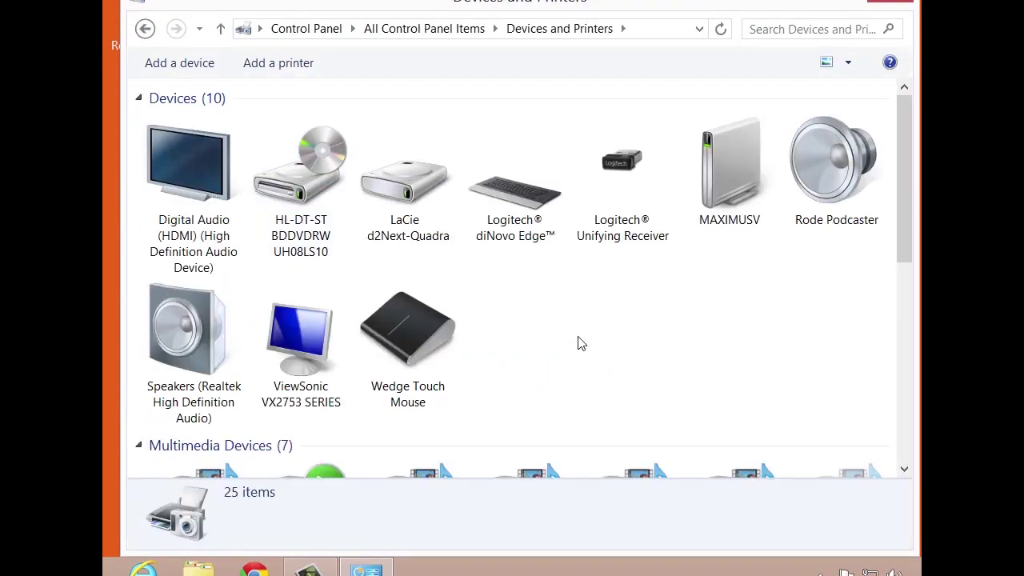
scroll(581, 343, down, 5)
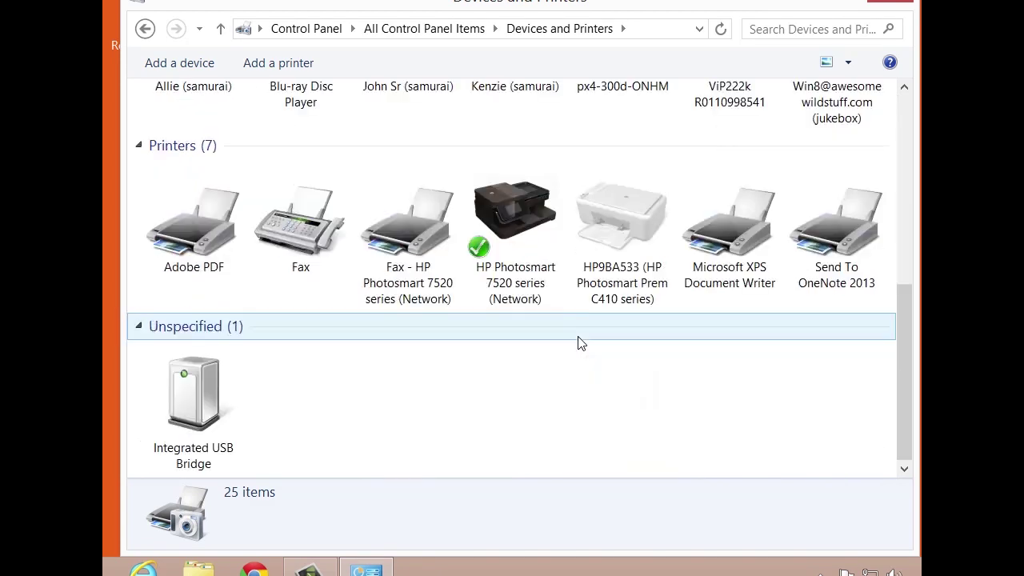
scroll(581, 344, up, 3)
scroll(581, 343, down, 3)
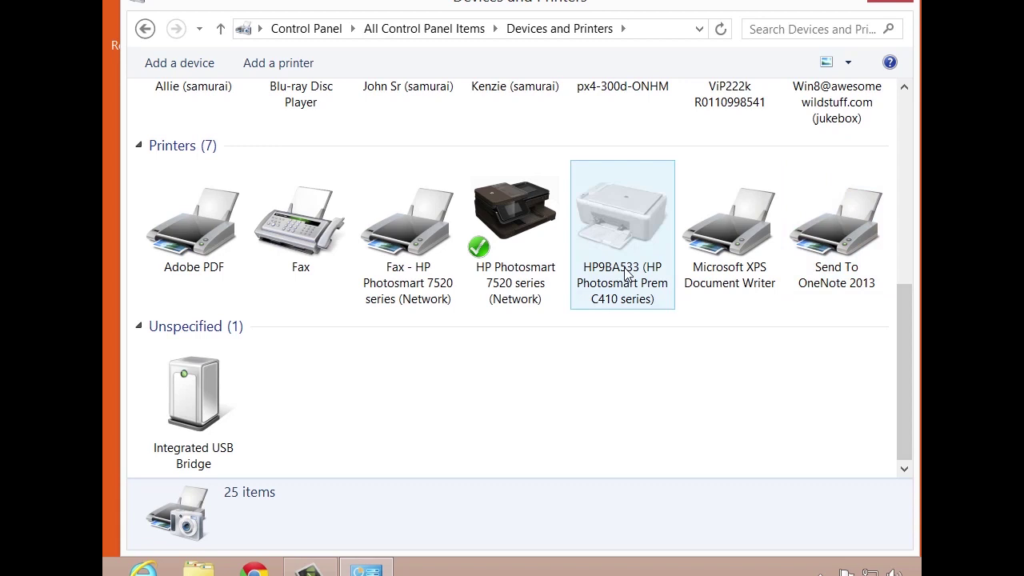
- Open the device Properties of the HP Photosmart 7520 series (Network) printer
click(524, 267)
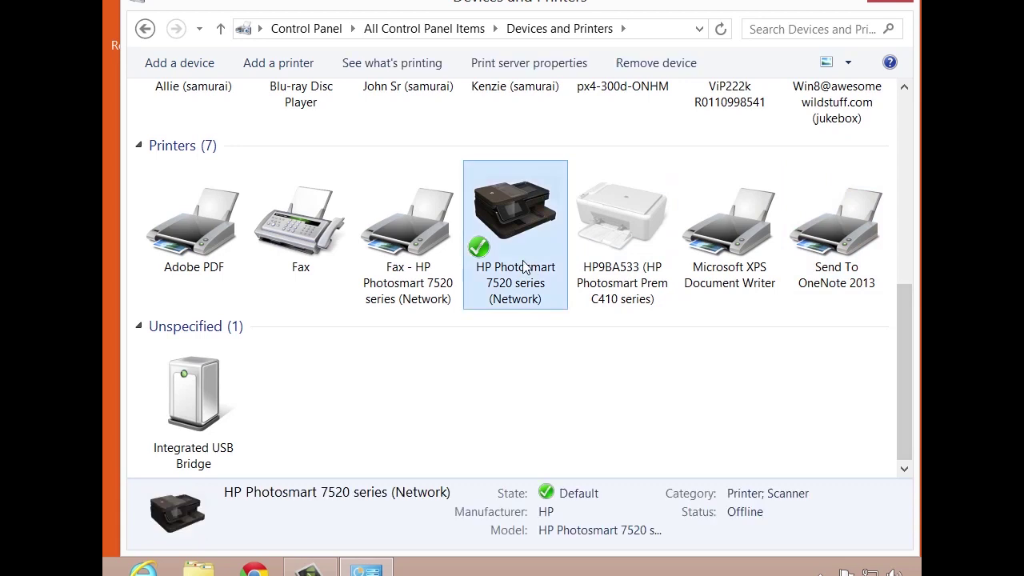
right_click(525, 266)
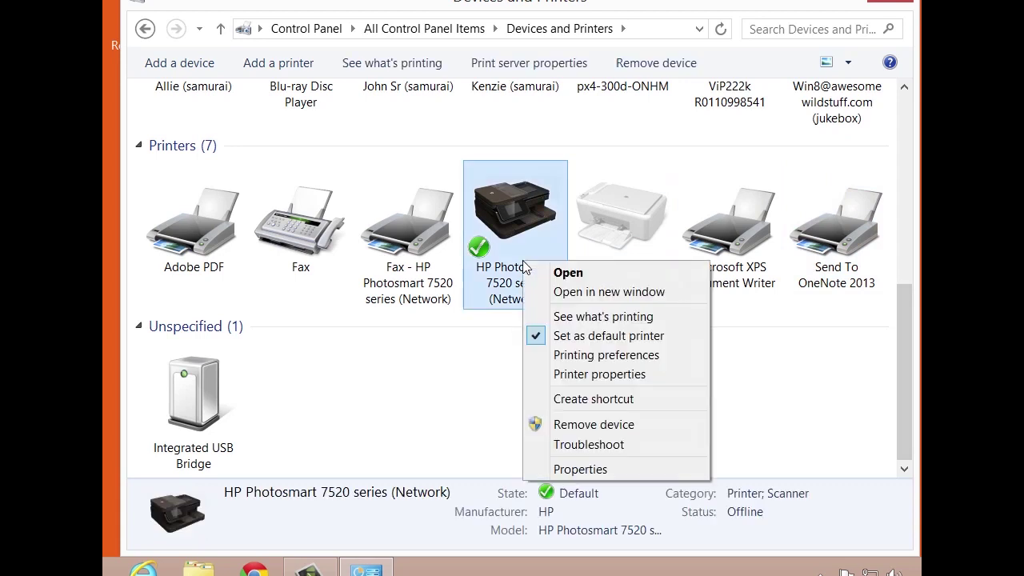
click(609, 475)
drag(671, 64, 606, 52)
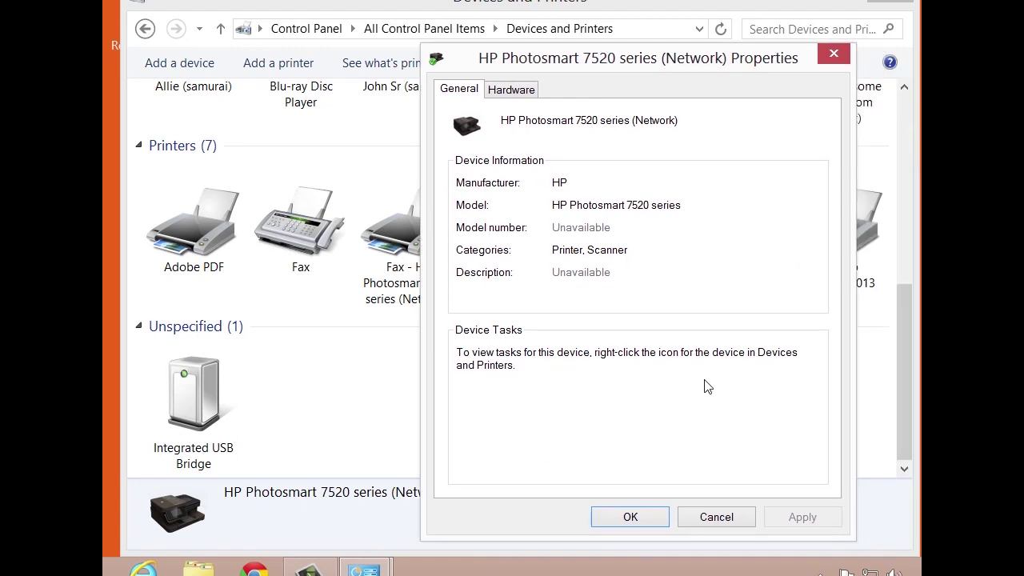
- Cancel the device properties and open the HP Photosmart 7520's Printer properties instead
click(727, 520)
right_click(529, 256)
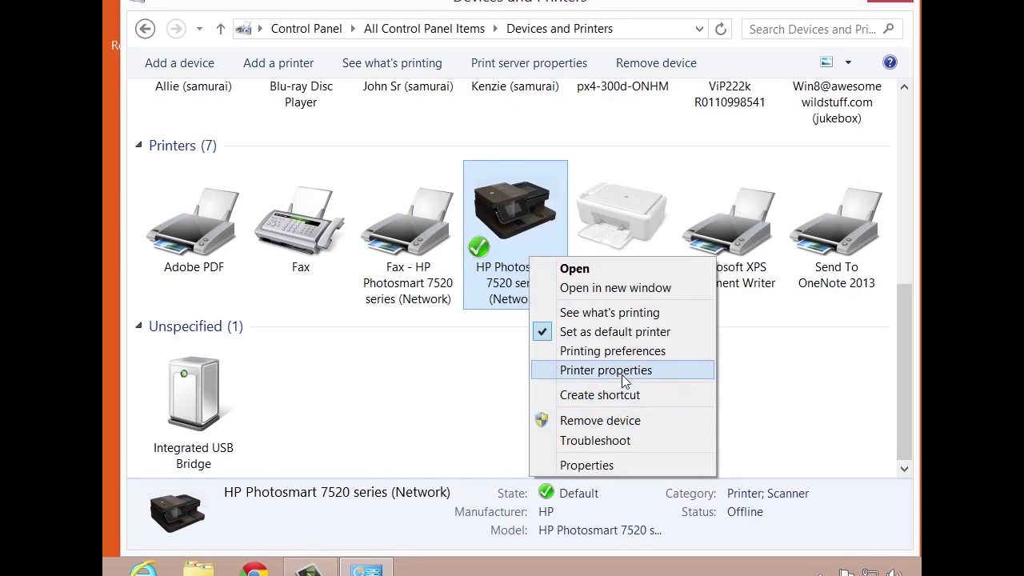
click(623, 372)
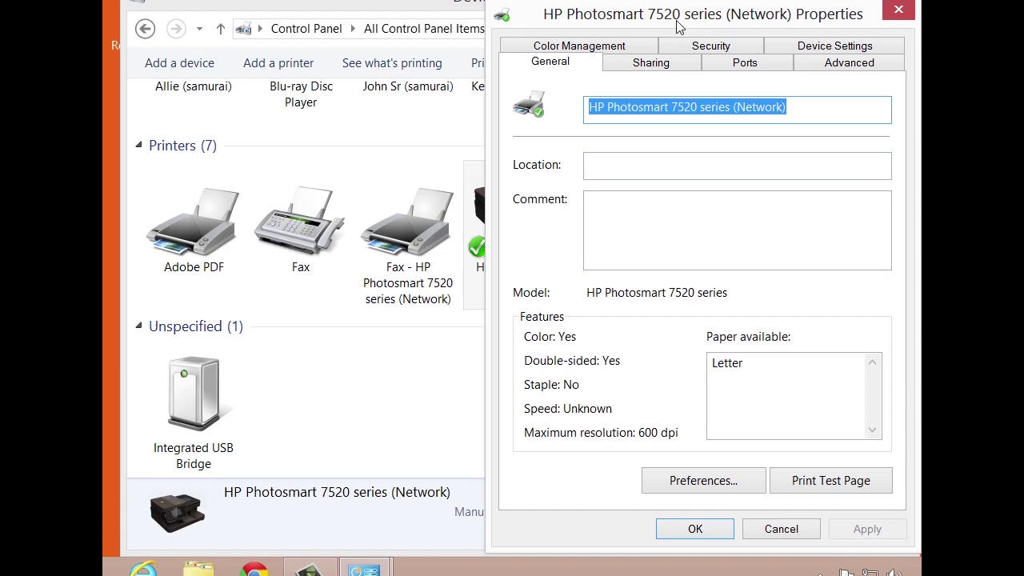
drag(679, 23, 620, 19)
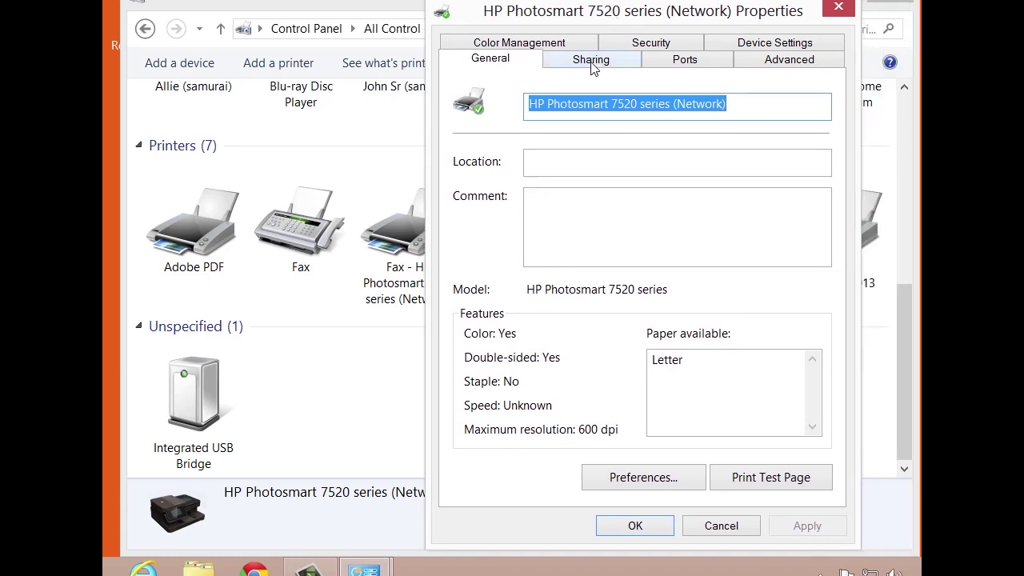
- Review the printer's Printing Preferences and Advanced options, cancelling both without changes
click(685, 480)
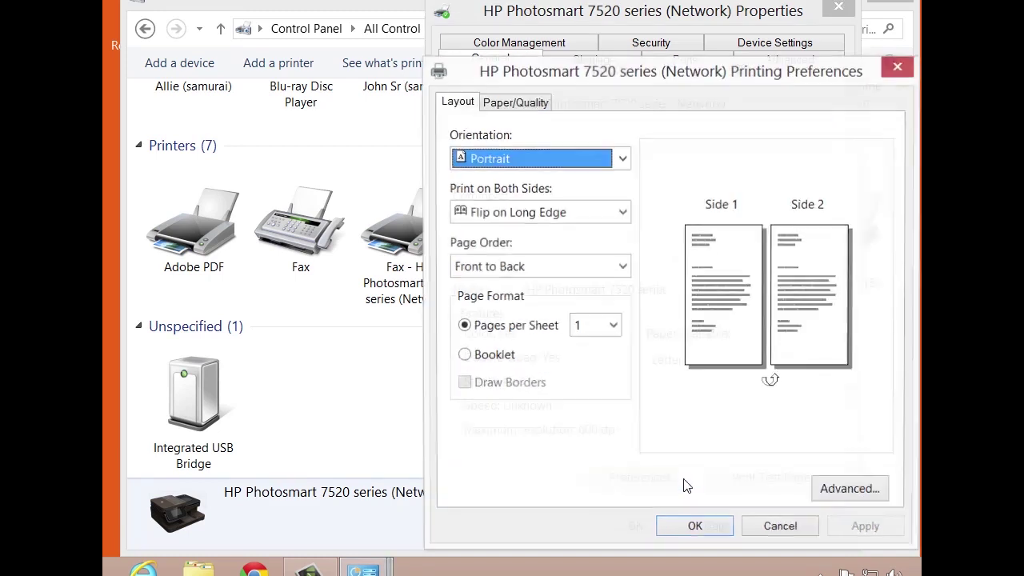
drag(640, 74, 604, 32)
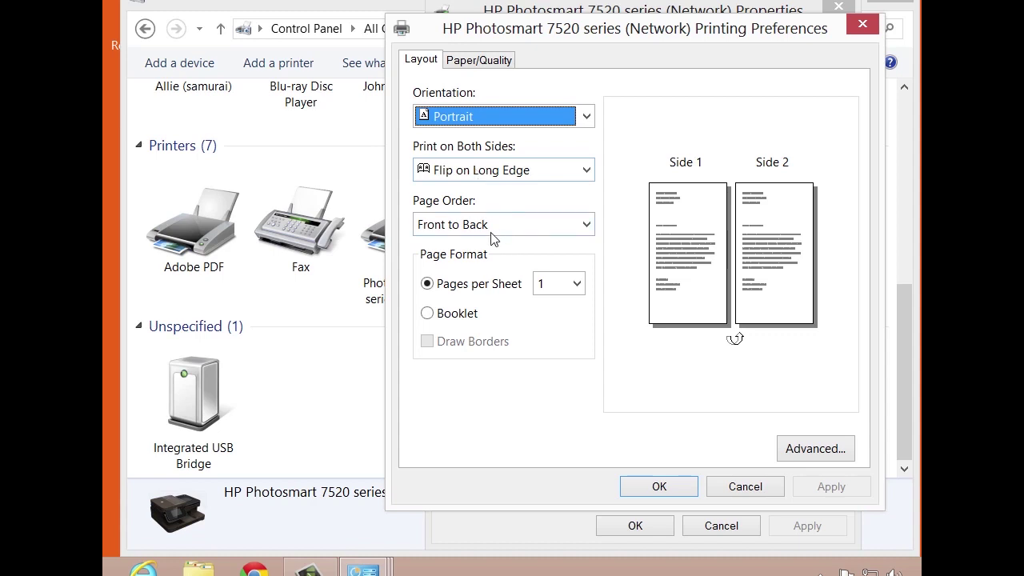
click(813, 453)
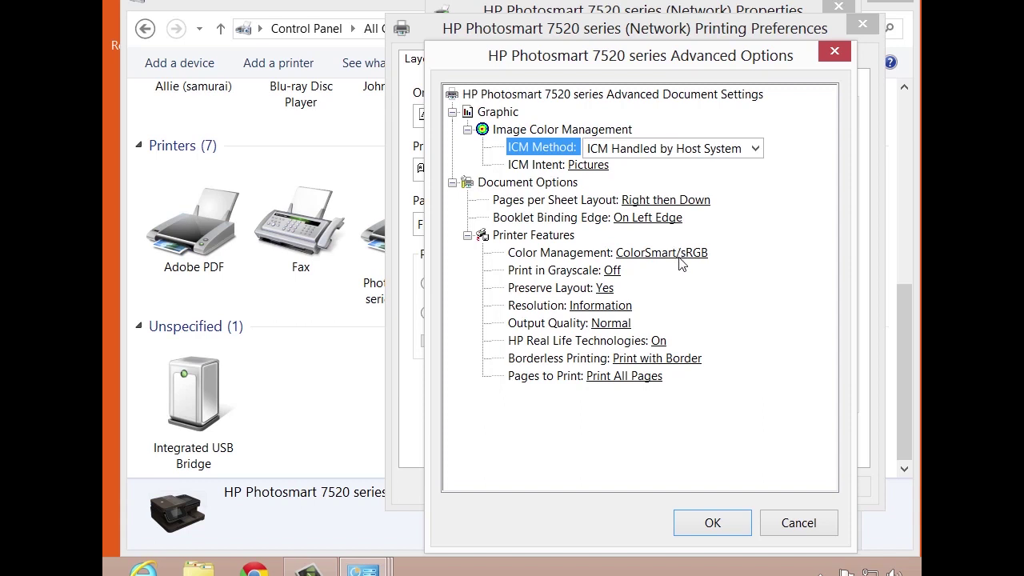
click(799, 524)
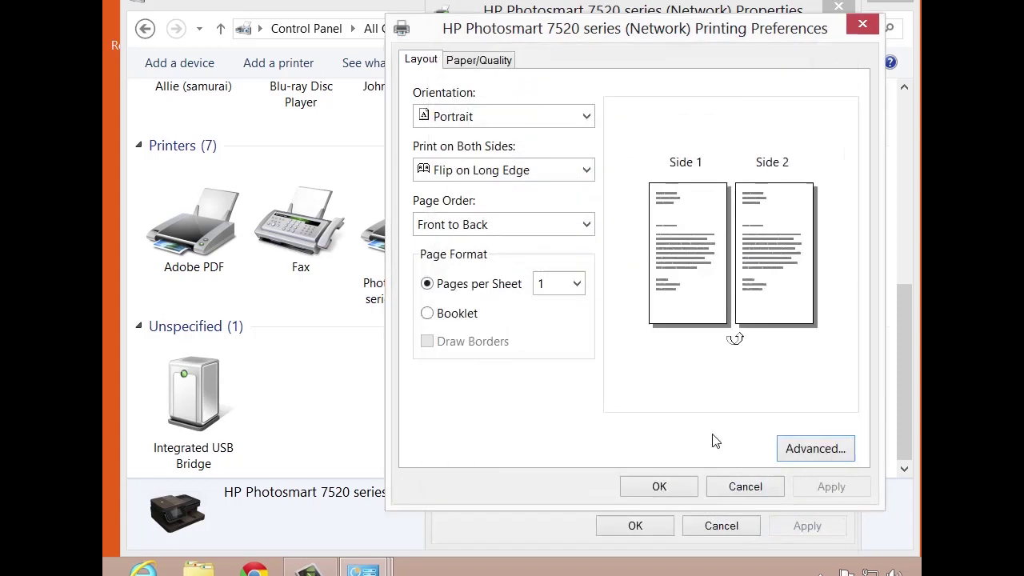
click(743, 488)
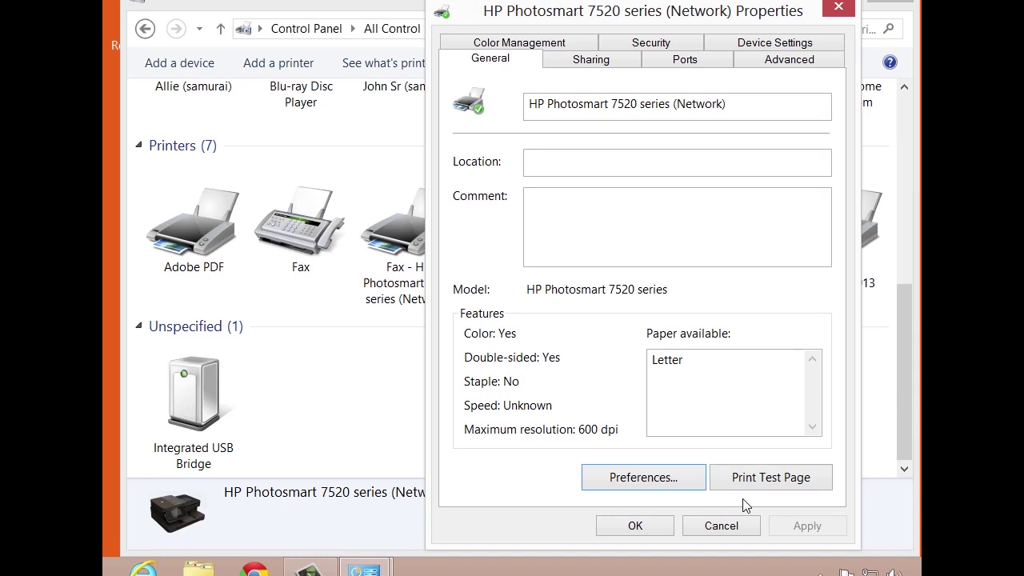
- Close the printer properties with OK and launch Internet Explorer showing the TrainSignal homepage
click(659, 529)
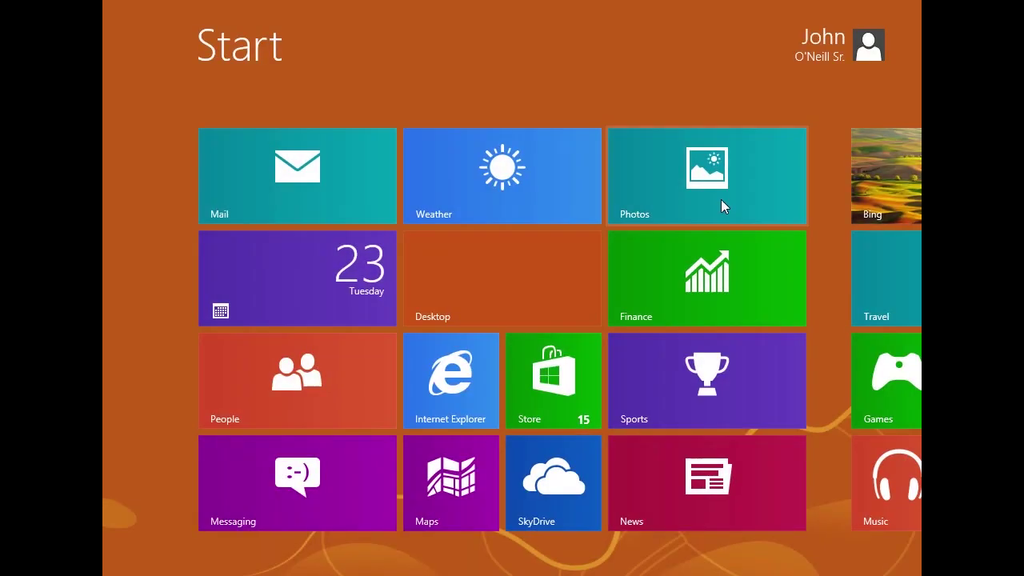
click(443, 351)
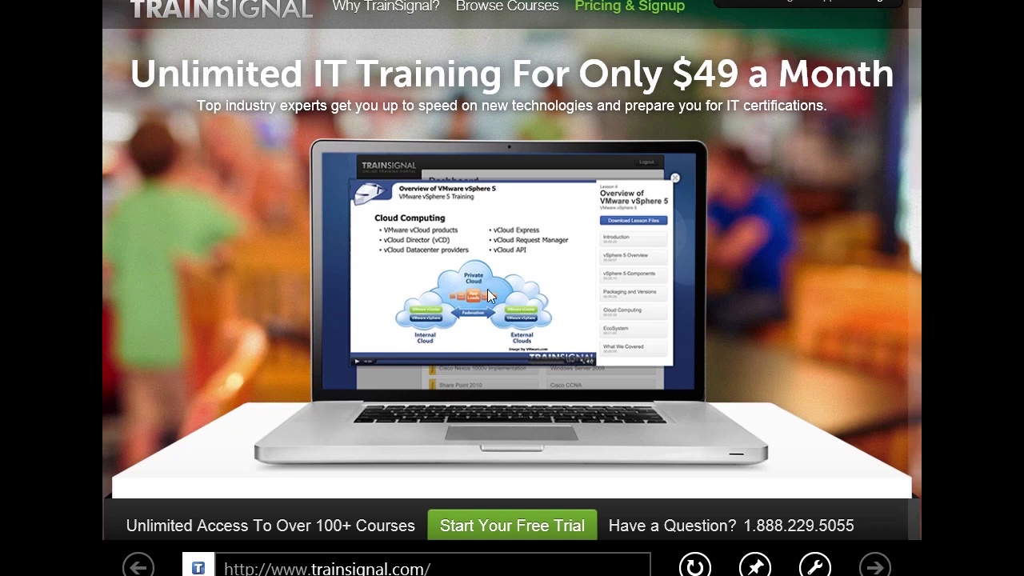
- Pick HP Photosmart 7520 series (Network) from the full Devices list to print the TrainSignal page
mouse_move(920, 283)
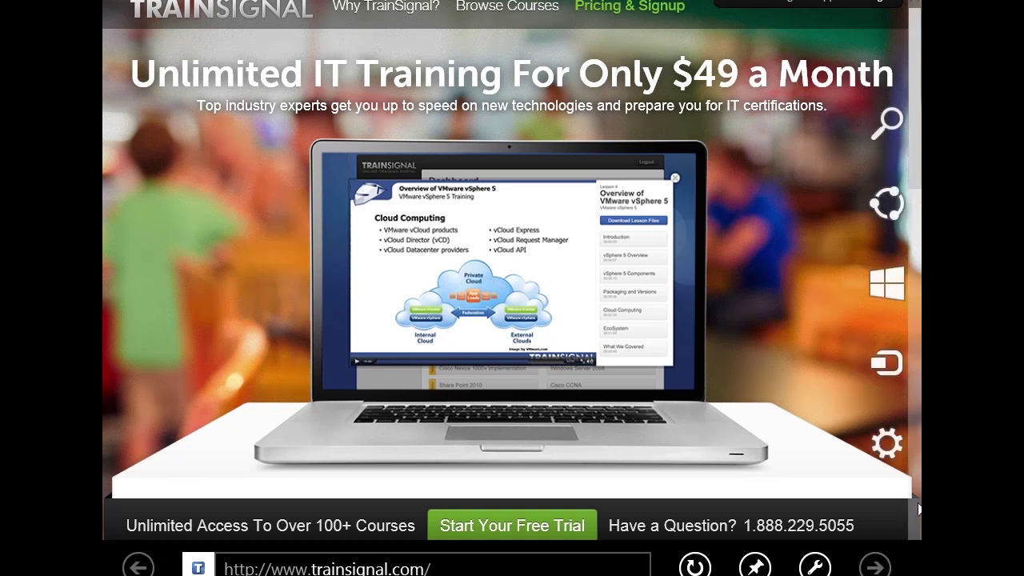
click(902, 378)
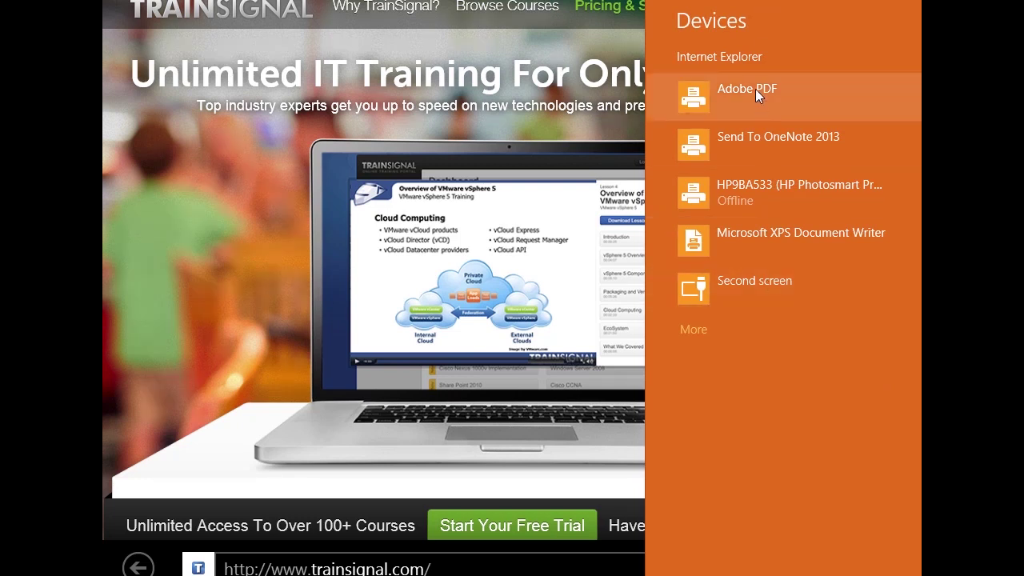
click(694, 330)
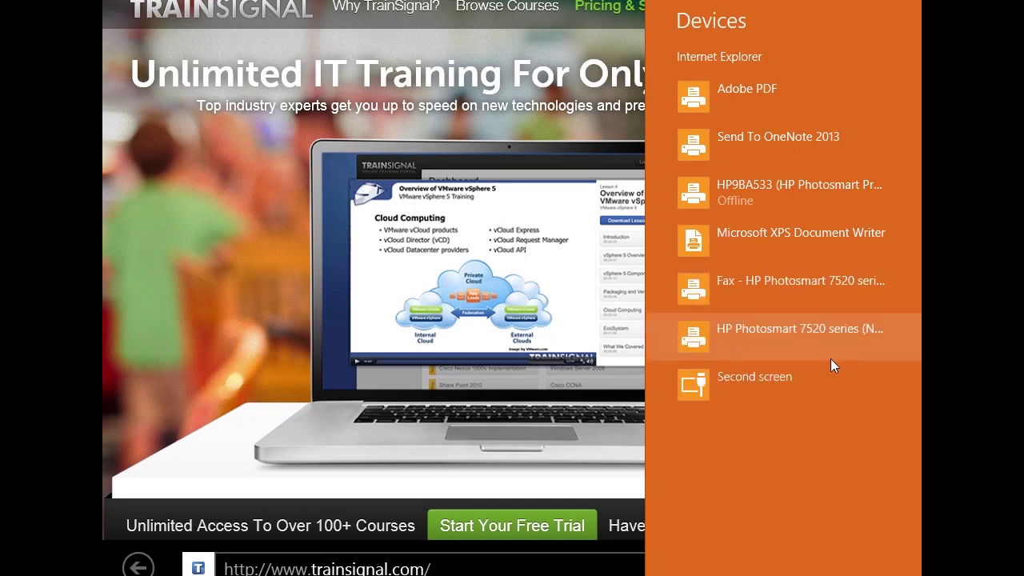
click(758, 334)
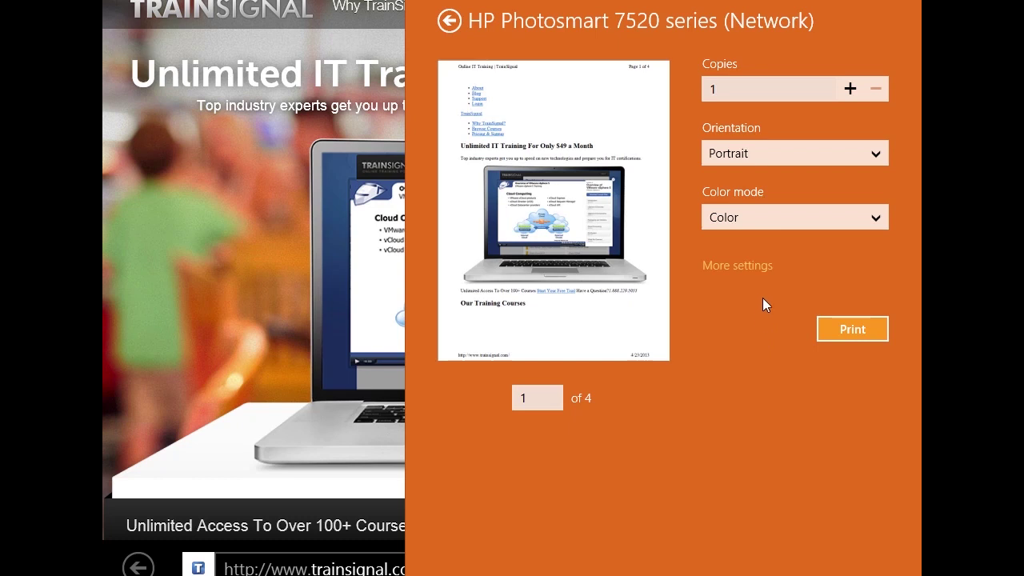
- Browse the printer's More settings (Page layout, Paper and quality), then back out to the devices list
click(747, 267)
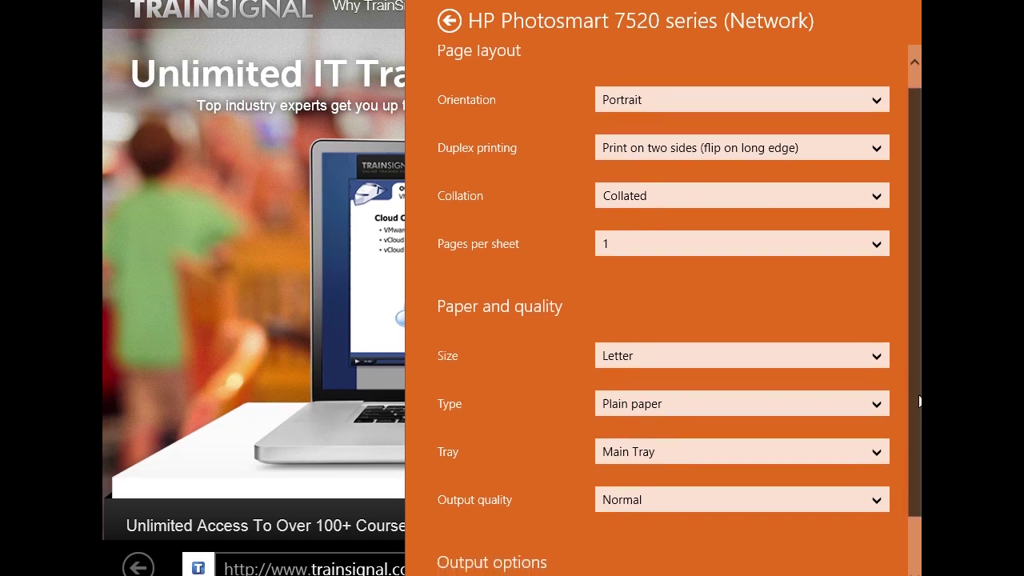
scroll(920, 402, down, 1)
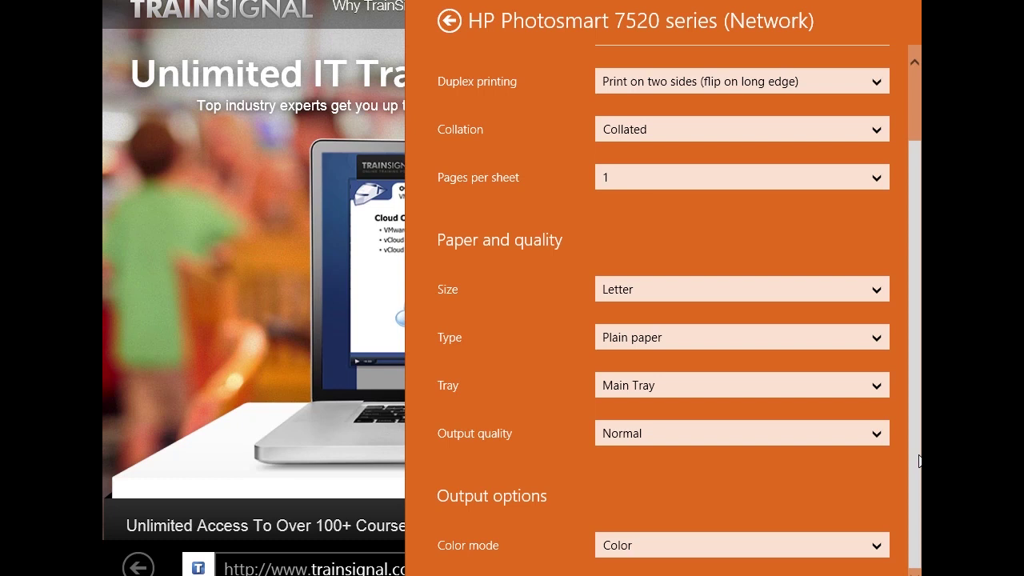
drag(918, 480, 920, 370)
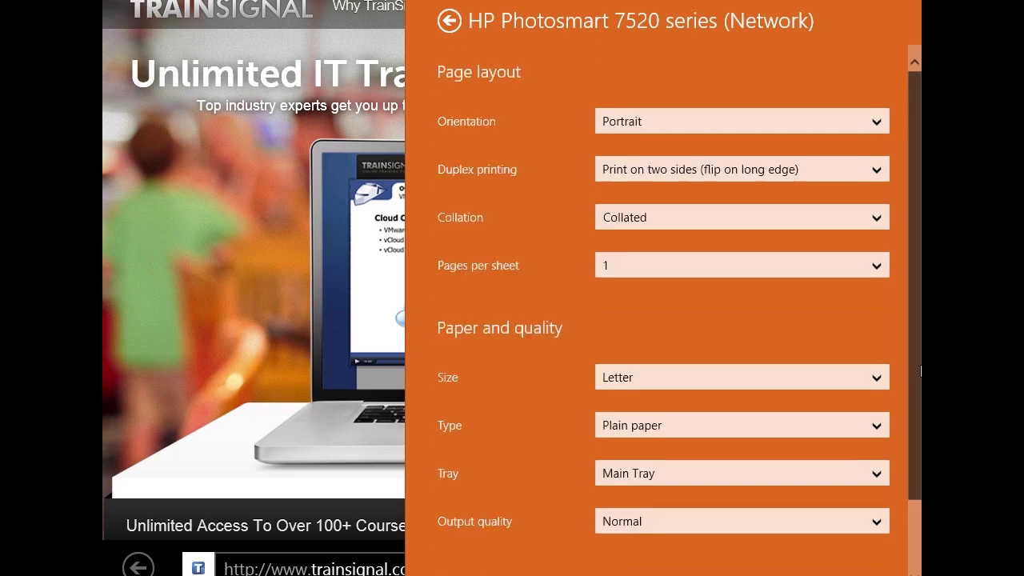
click(456, 23)
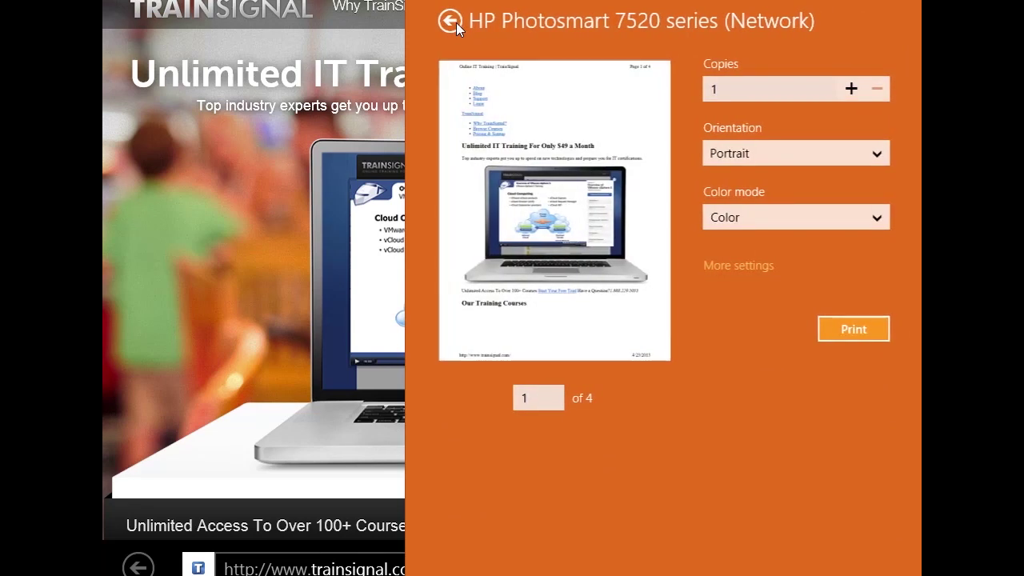
click(456, 21)
- Dismiss the devices pane with Esc to land on the Start screen
key(Escape)
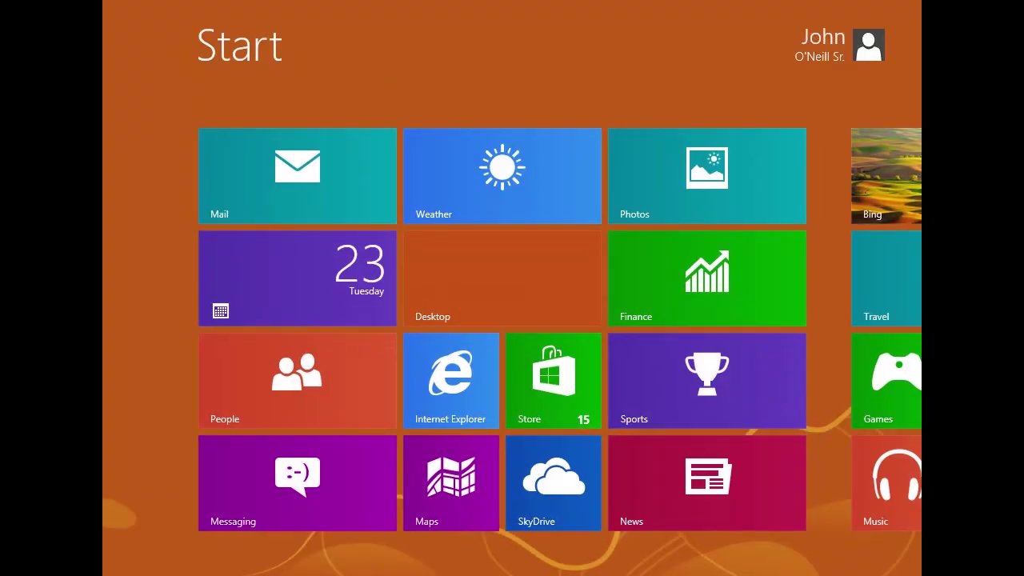
scroll(512, 353, down, 5)
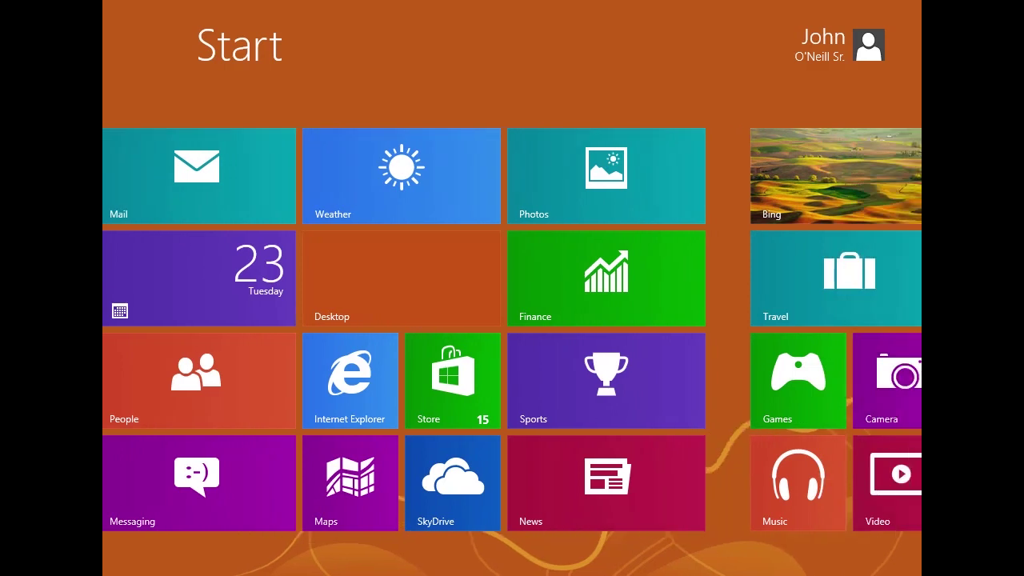
scroll(512, 352, down, 3)
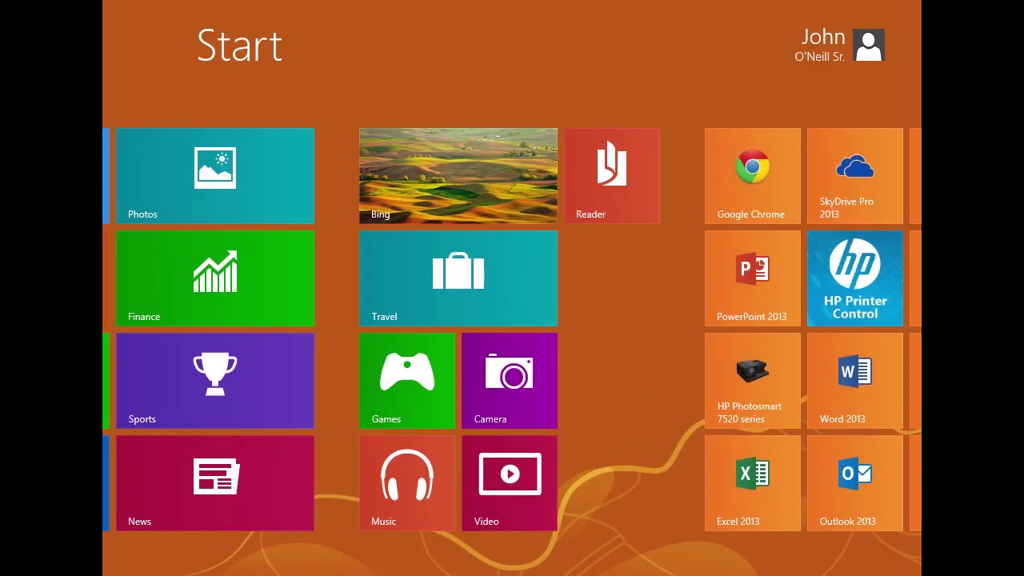
scroll(801, 180, down, 4)
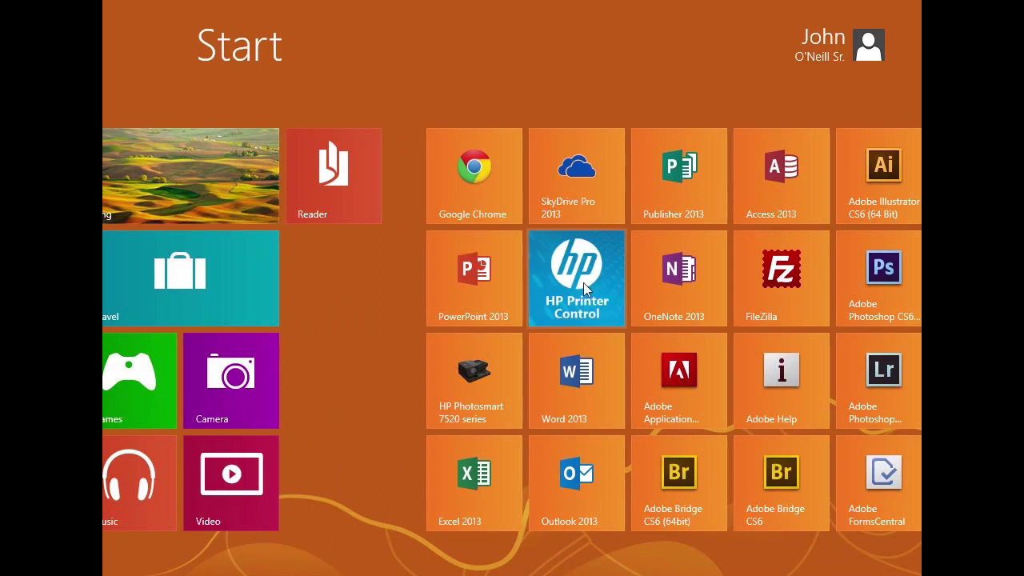